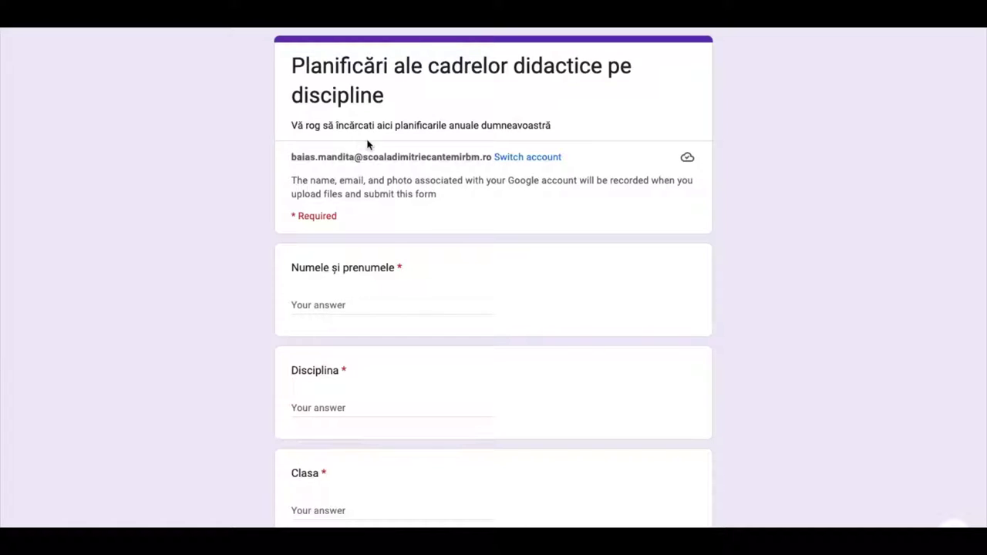
Step: Enter the teacher's full name in the Numele și prenumele field
scroll(519, 172, down, 1)
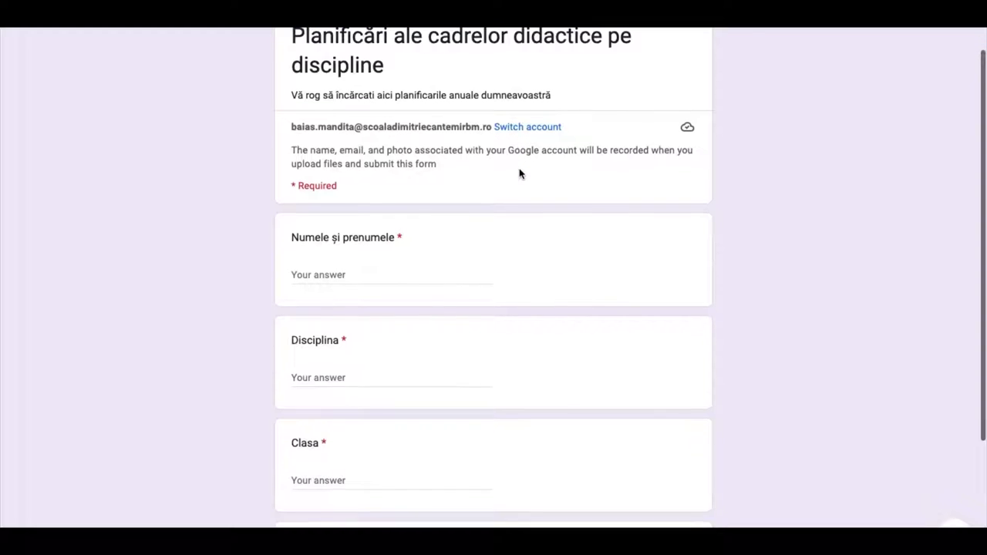
scroll(518, 173, up, 1)
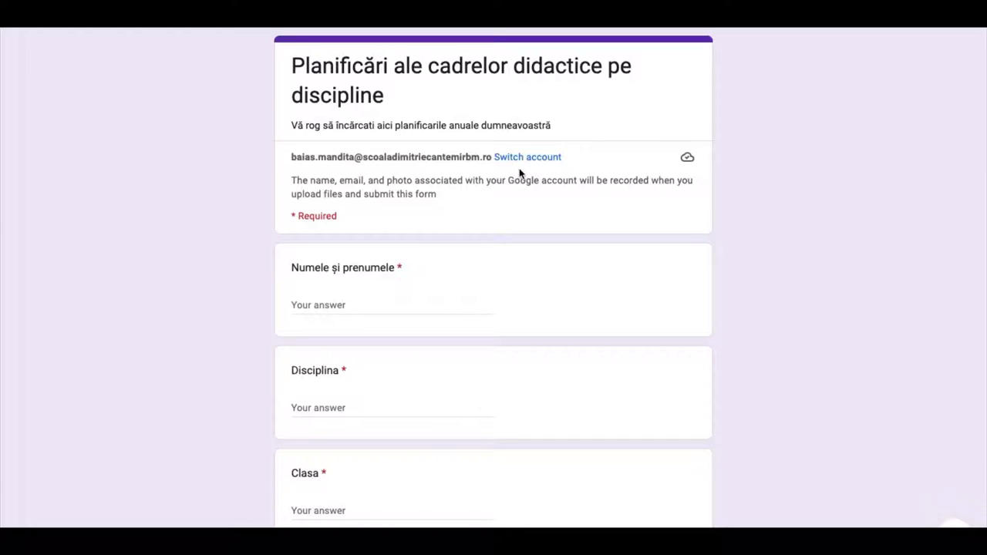
scroll(519, 173, down, 5)
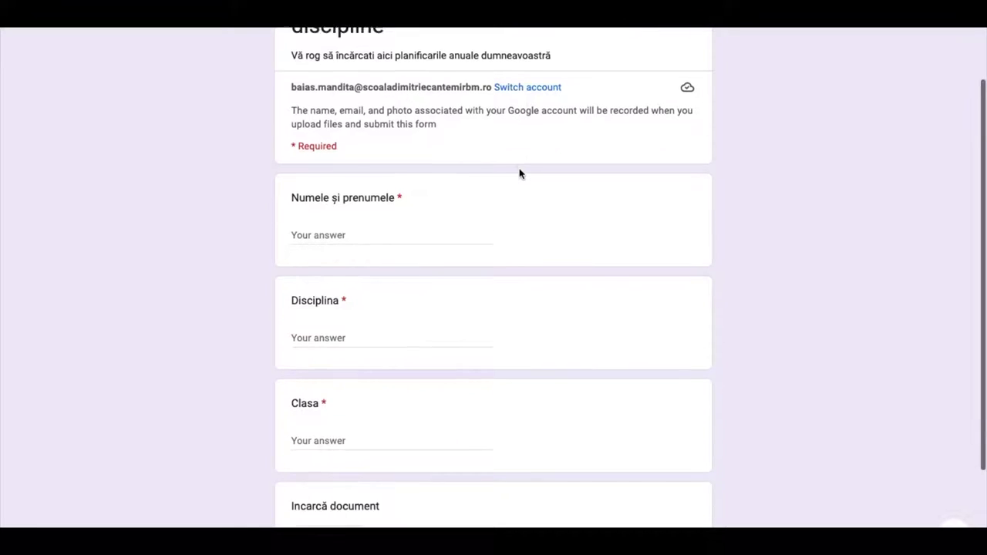
scroll(519, 173, up, 4)
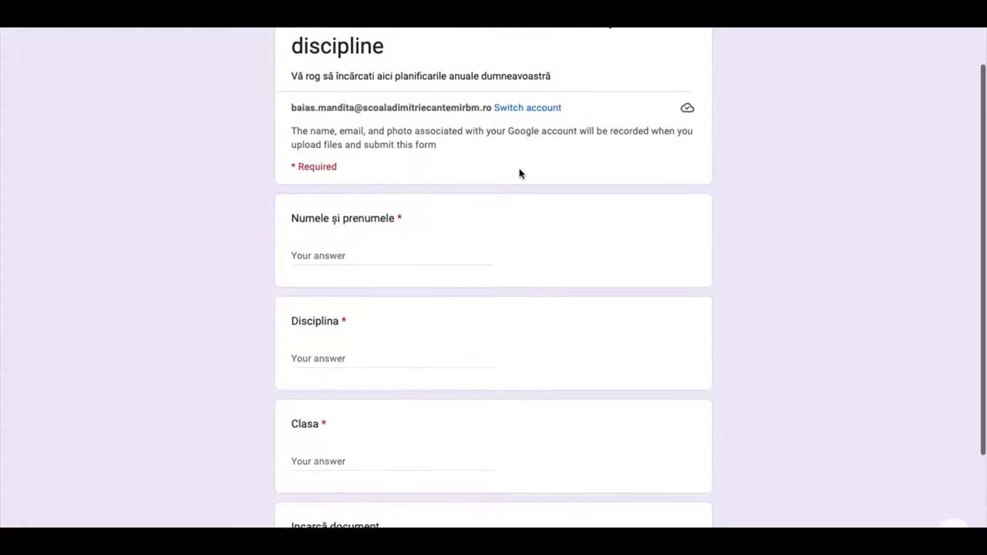
click(313, 267)
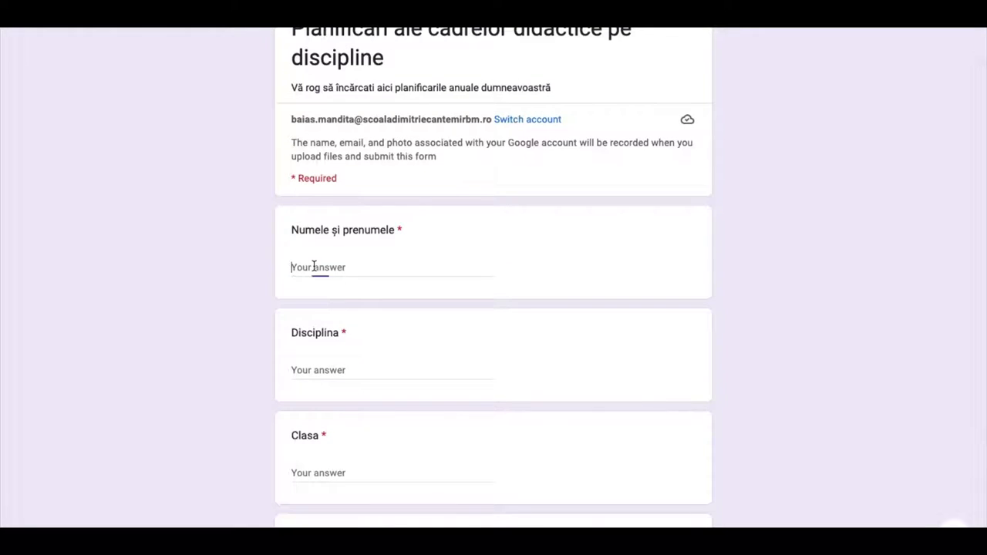
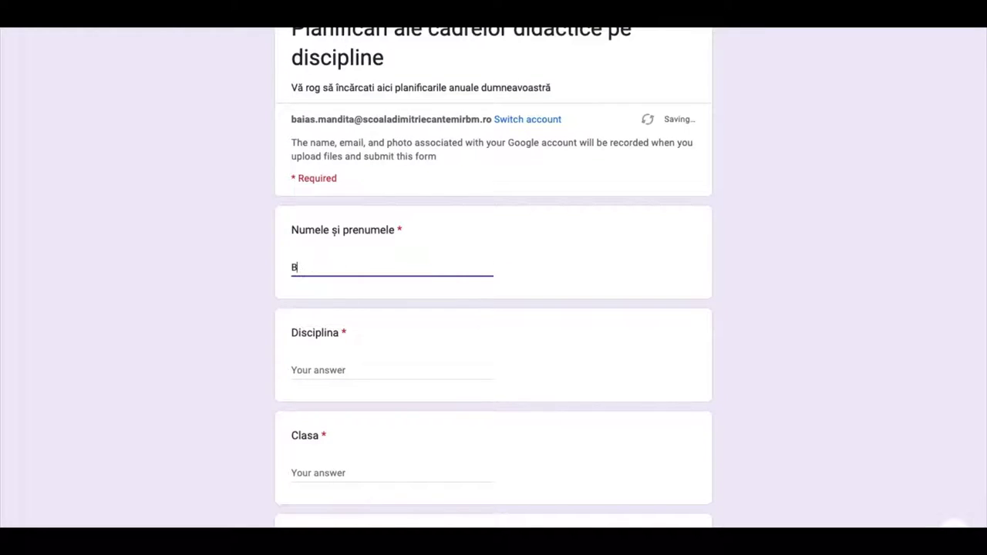
Step: Answer Disciplina with 'Fizică', capitalised, and Clasa with 'VI'
click(323, 367)
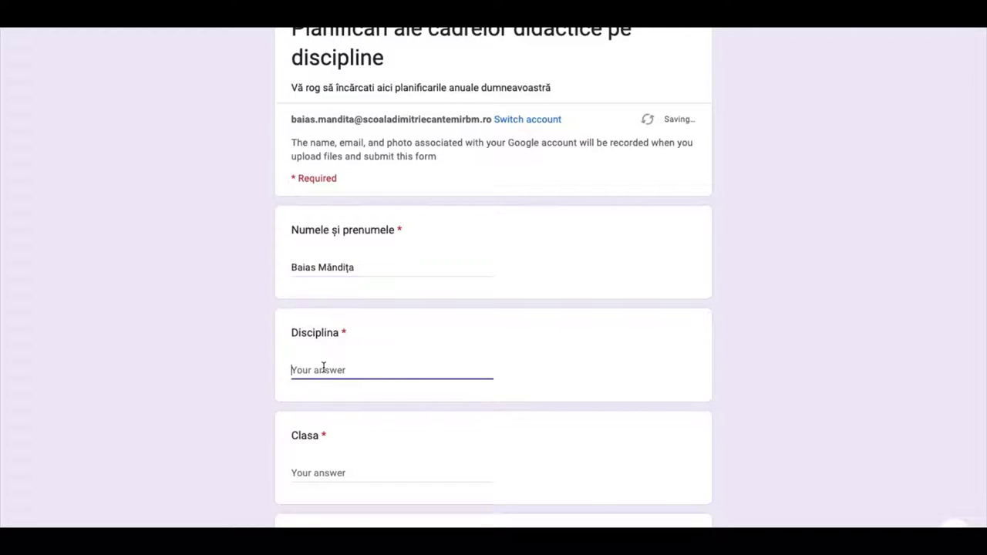
text(fizică)
click(294, 371)
key(BackSpace)
text(F)
scroll(407, 401, down, 1)
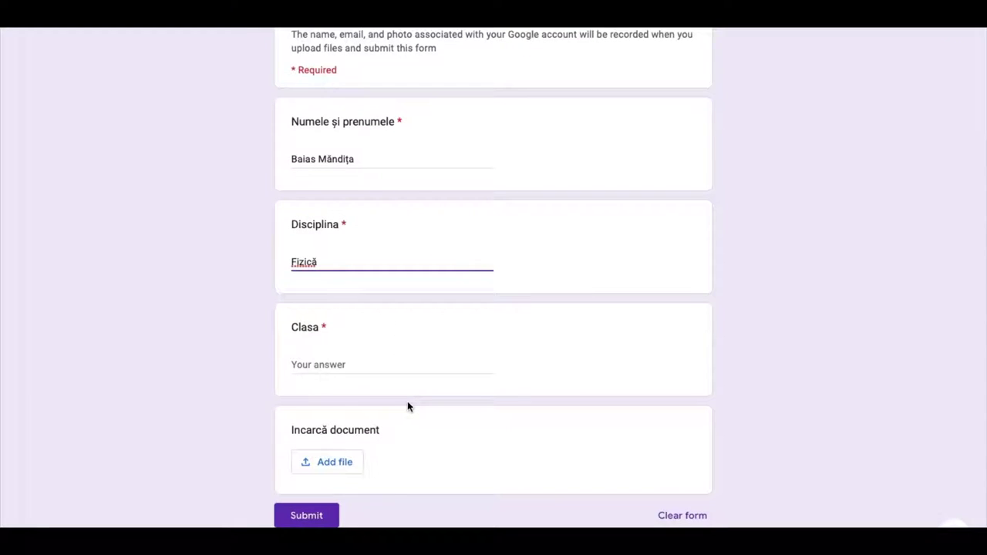
click(311, 366)
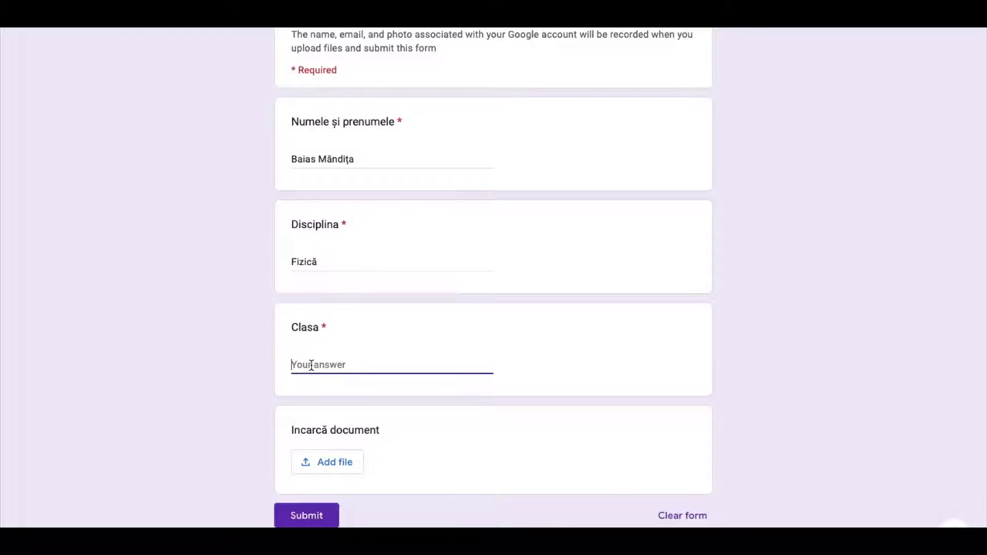
text(VI)
scroll(399, 430, down, 2)
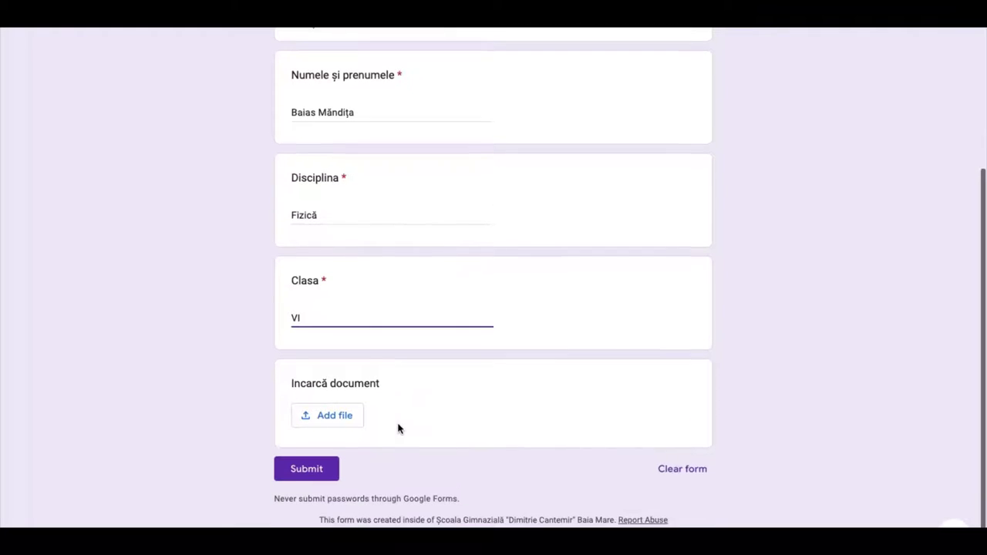
Step: Upload PLANIFICARI FIZICA VI-VIII 2021-2022.doc from EDU > Fizica and submit the response
click(335, 406)
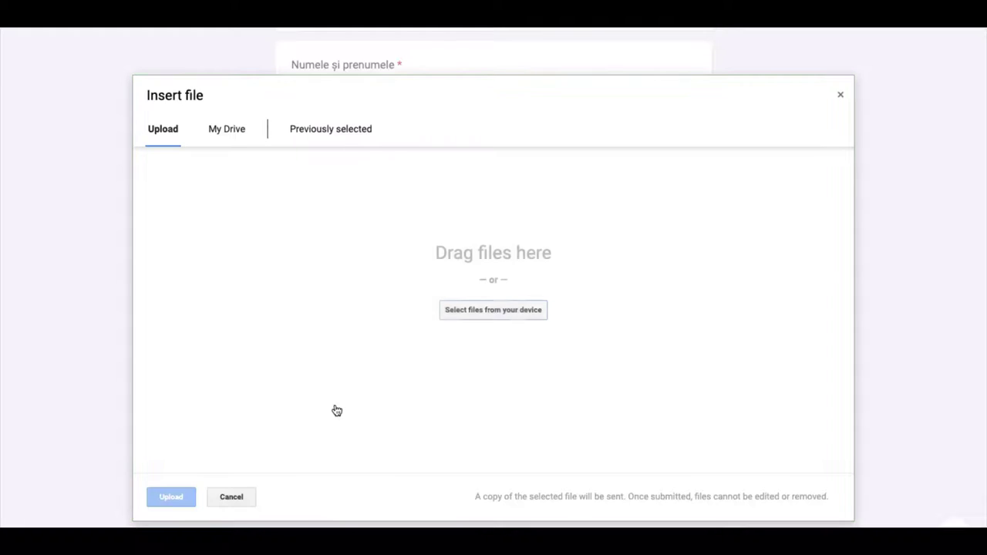
click(498, 313)
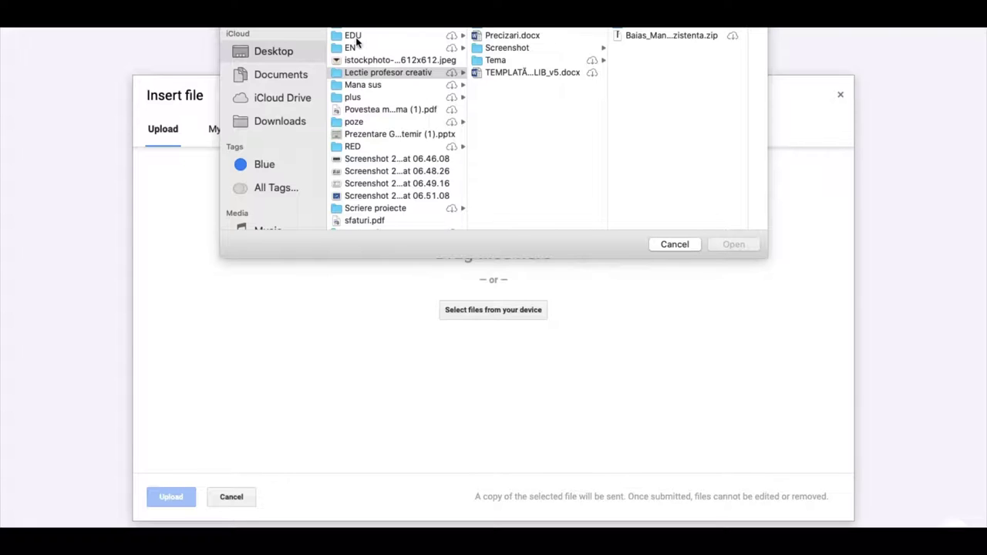
click(356, 38)
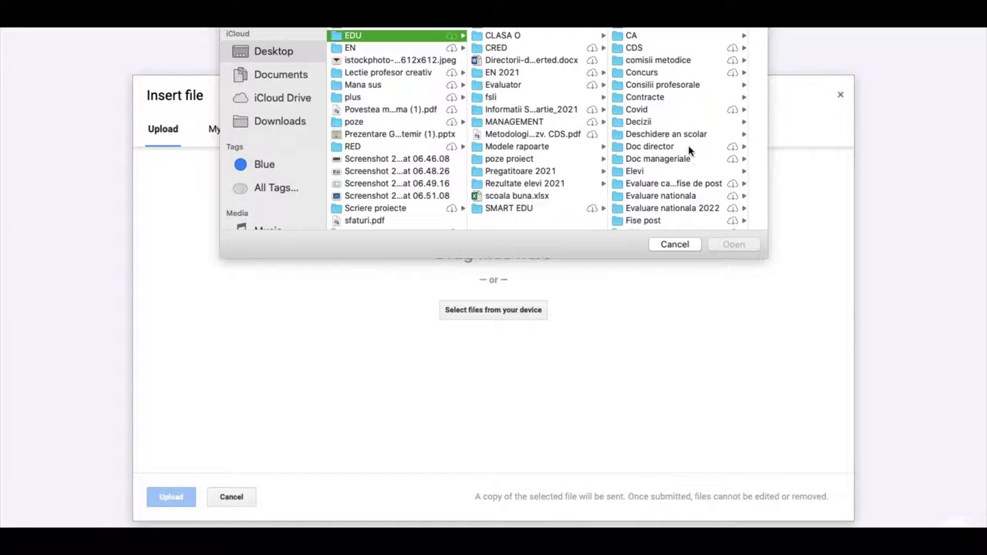
scroll(678, 156, down, 3)
click(640, 196)
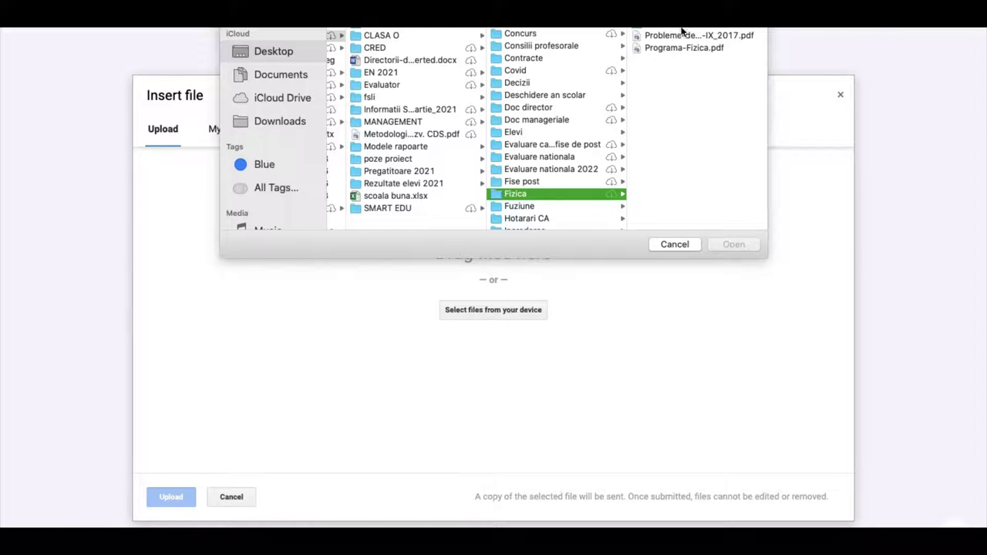
click(663, 29)
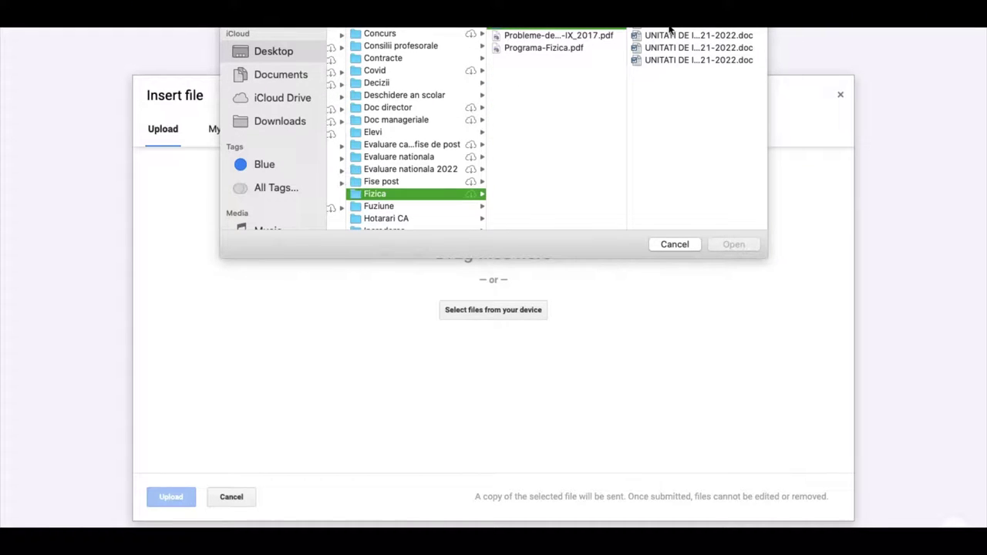
double_click(668, 29)
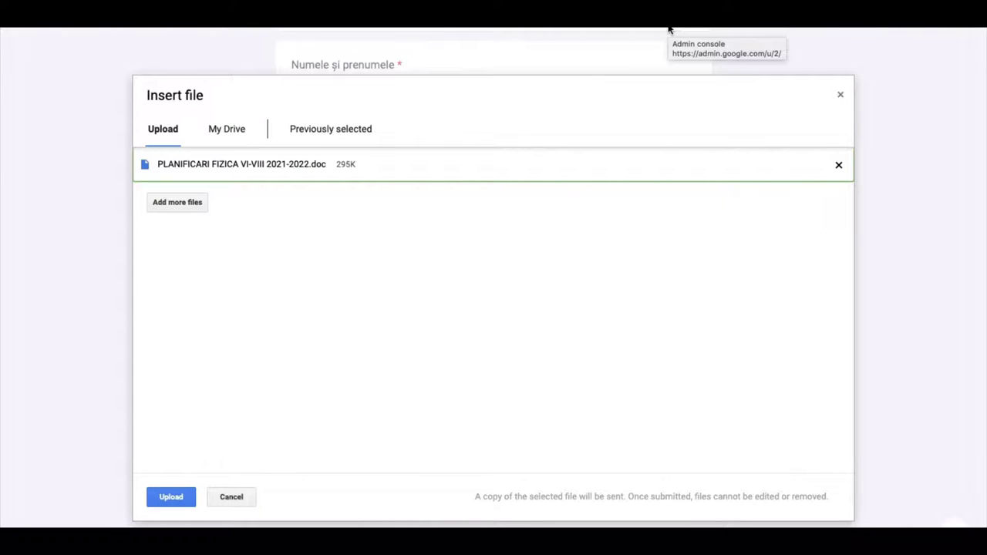
click(171, 497)
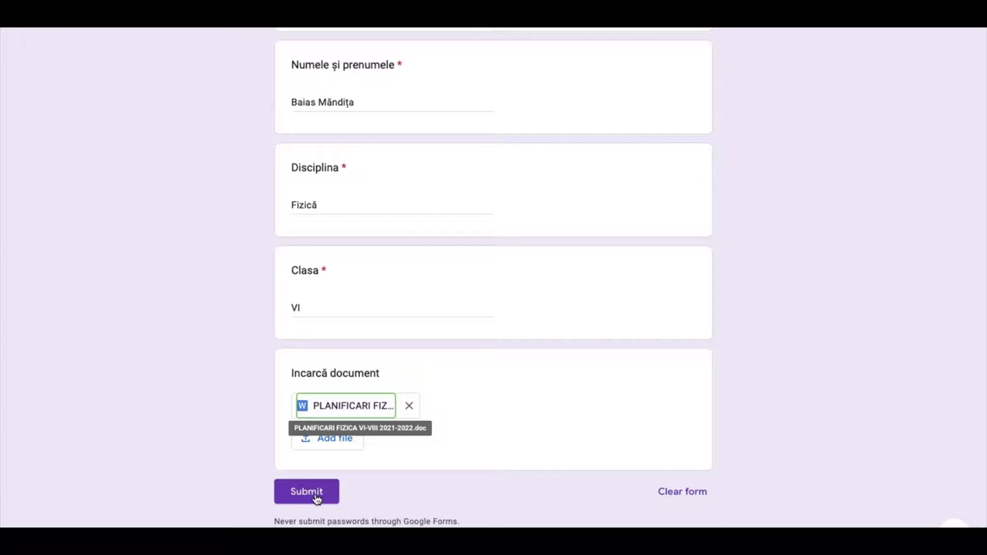
click(307, 492)
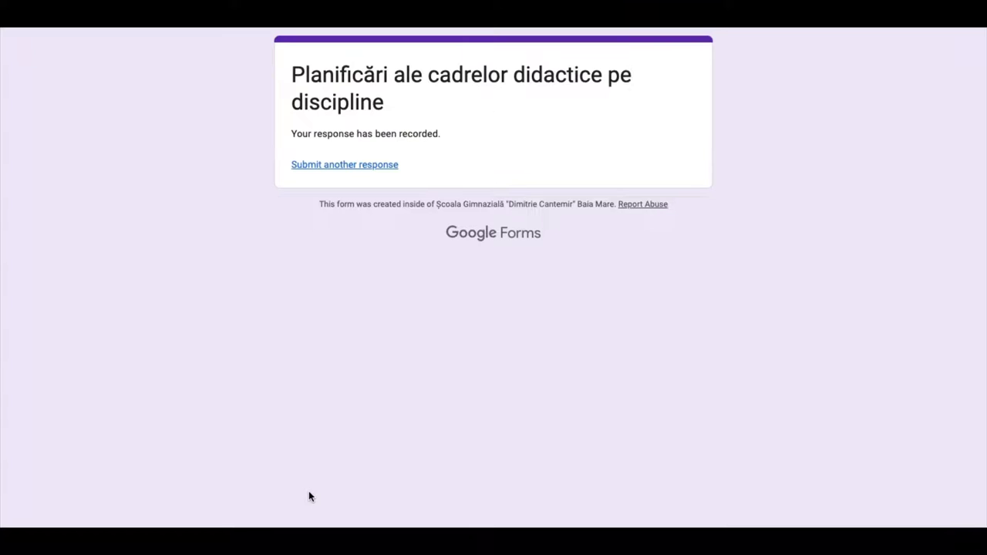
Step: Start a new blank response and enter the teacher's full name
click(339, 167)
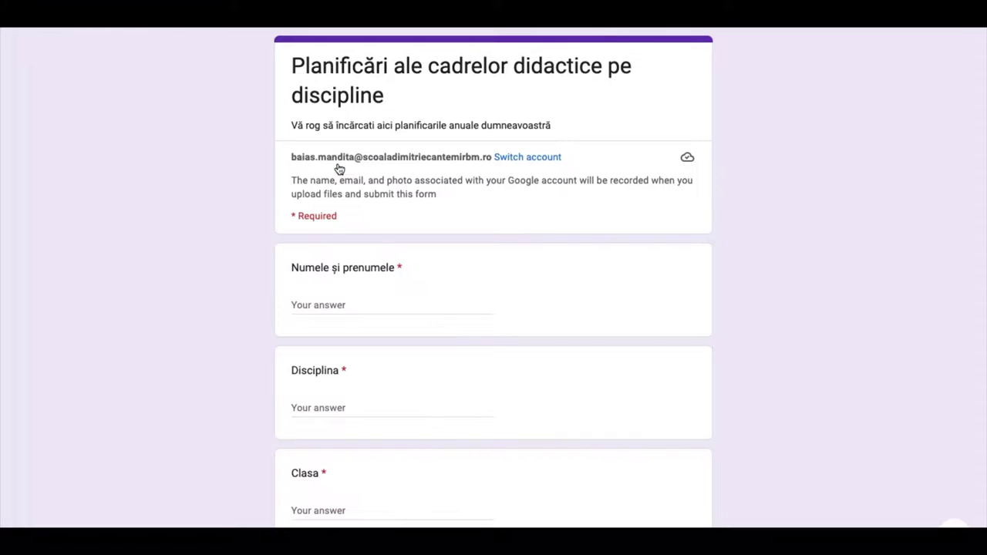
click(346, 303)
text(baias)
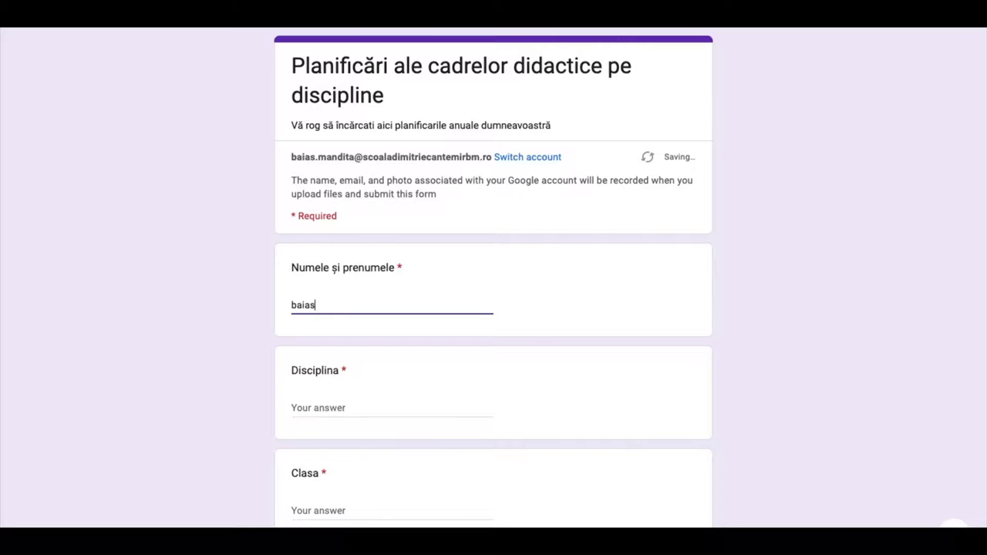
key(BackSpace)
key(BackSpace)
key(BackSpace)
key(BackSpace)
key(BackSpace)
Step: Answer Disciplina with 'Fizică' and Clasa with 'VII'
click(321, 407)
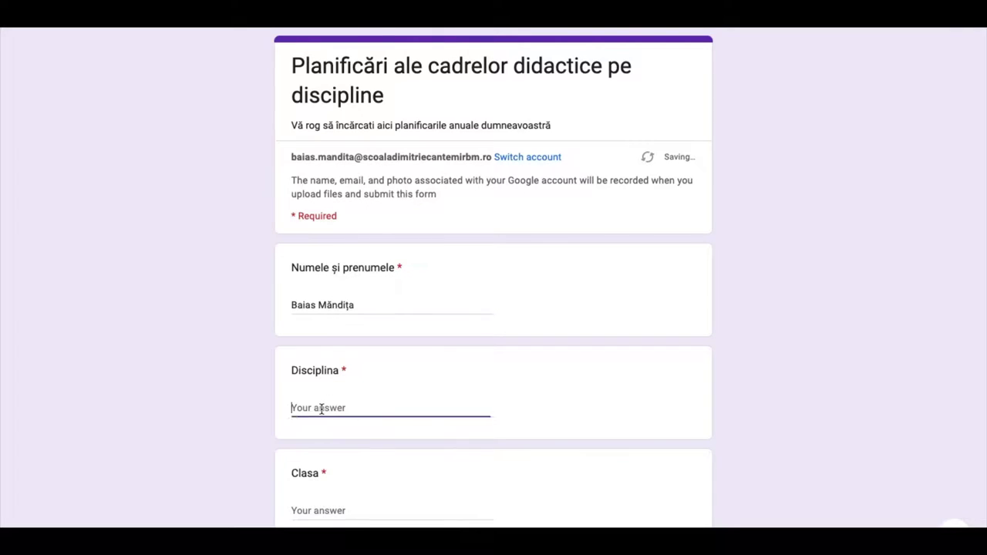
text(Fizică)
scroll(330, 494, down, 2)
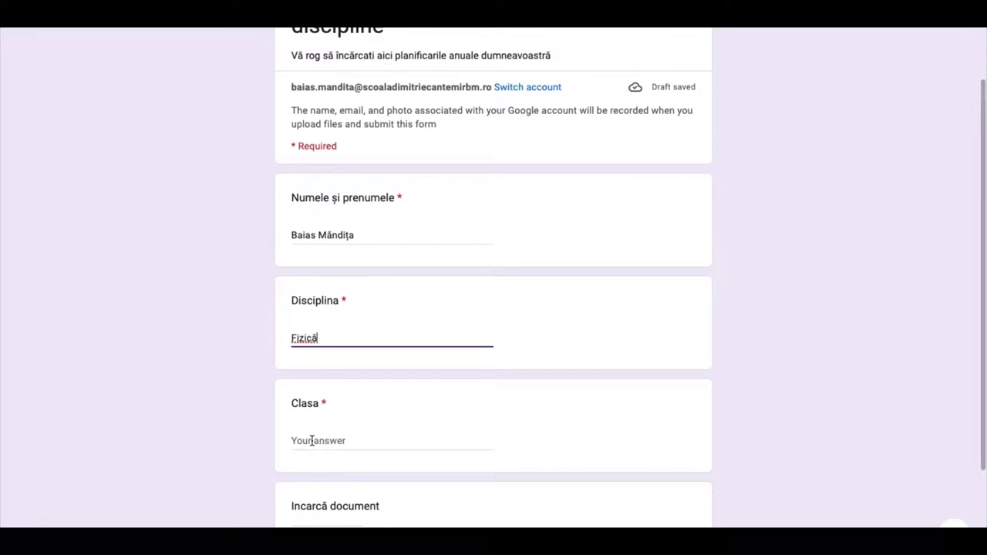
click(311, 440)
text(VII)
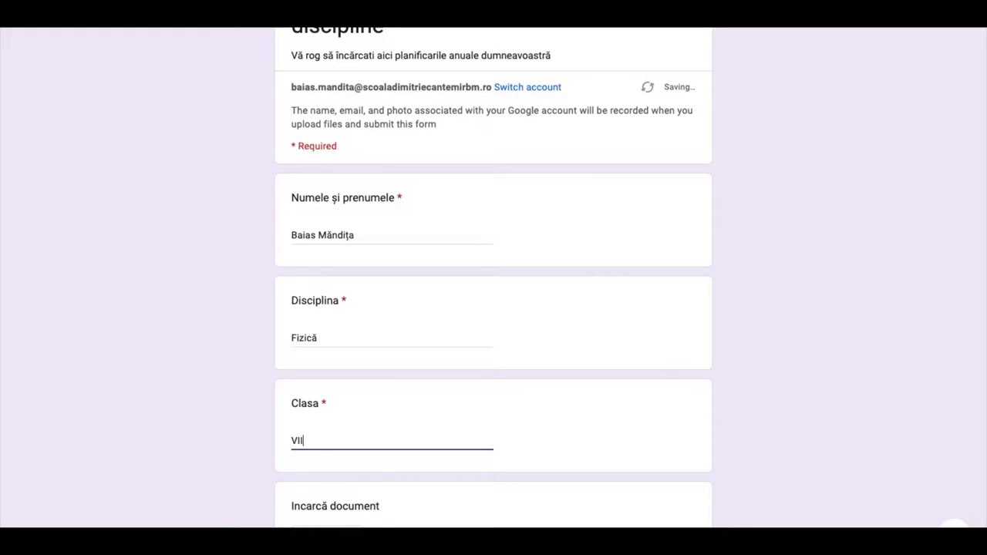
scroll(311, 440, down, 1)
scroll(361, 483, down, 2)
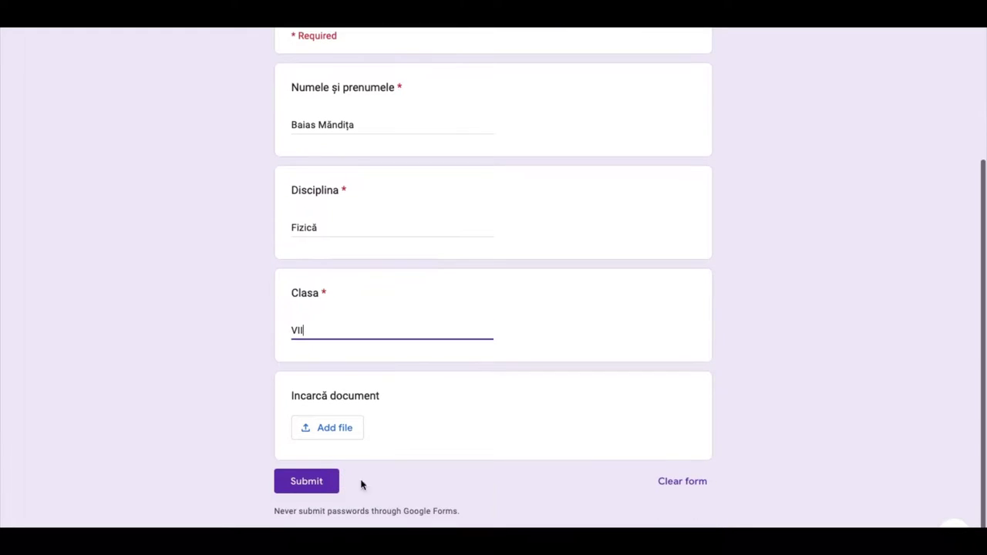
Step: Attach PLANIFICARI FIZICA VI-VIII 2021-2022 copy.doc to the upload question
click(337, 430)
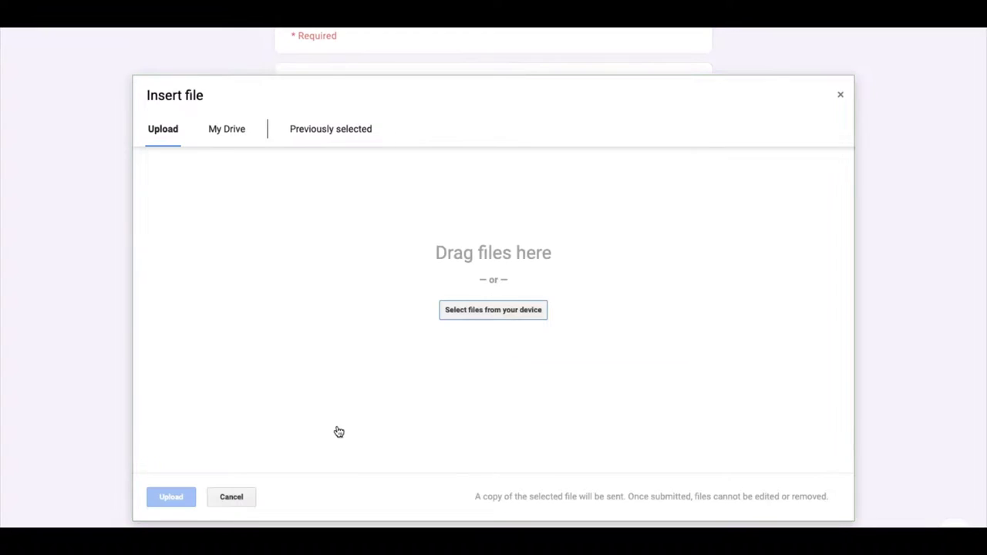
click(493, 310)
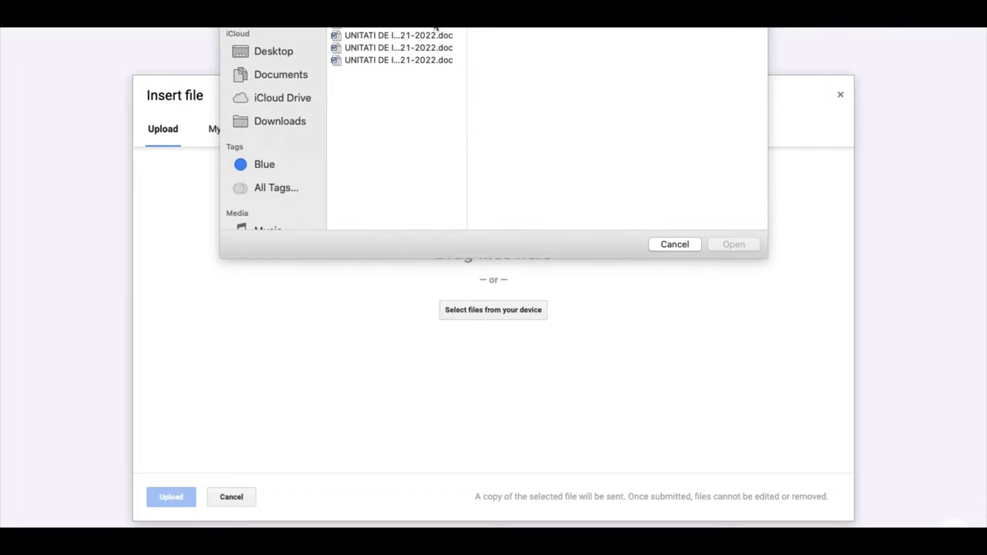
key(Return)
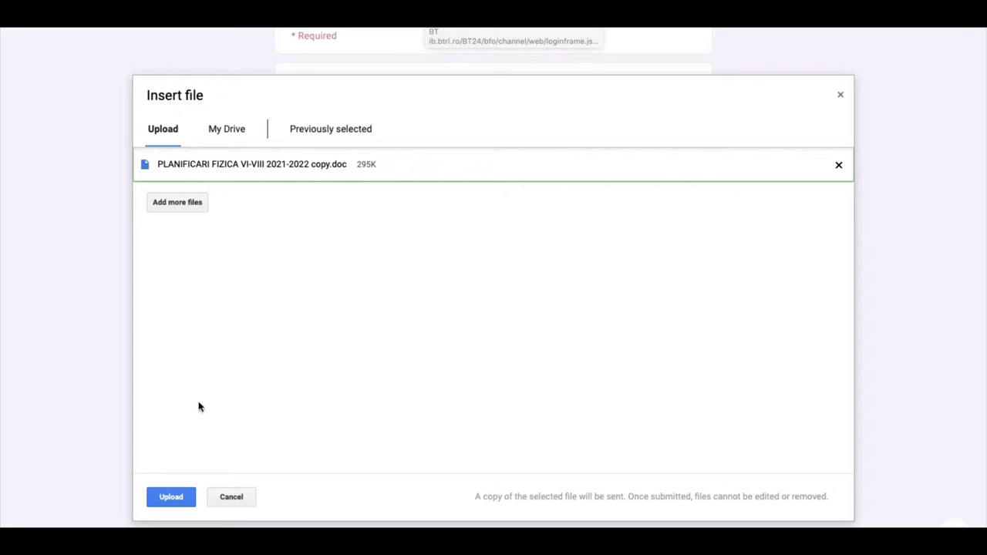
click(170, 500)
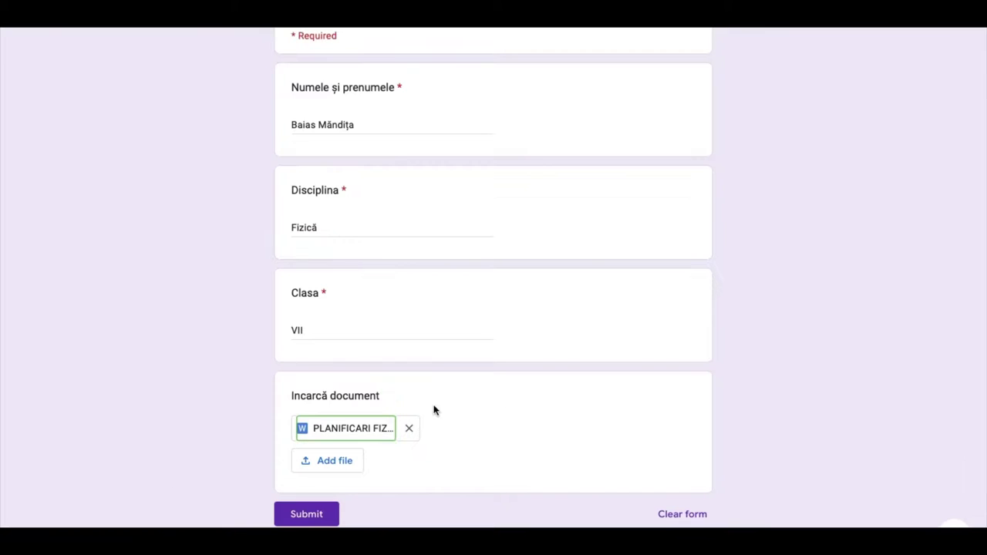
Step: Submit the second response and begin another blank response
scroll(431, 408, down, 2)
click(312, 460)
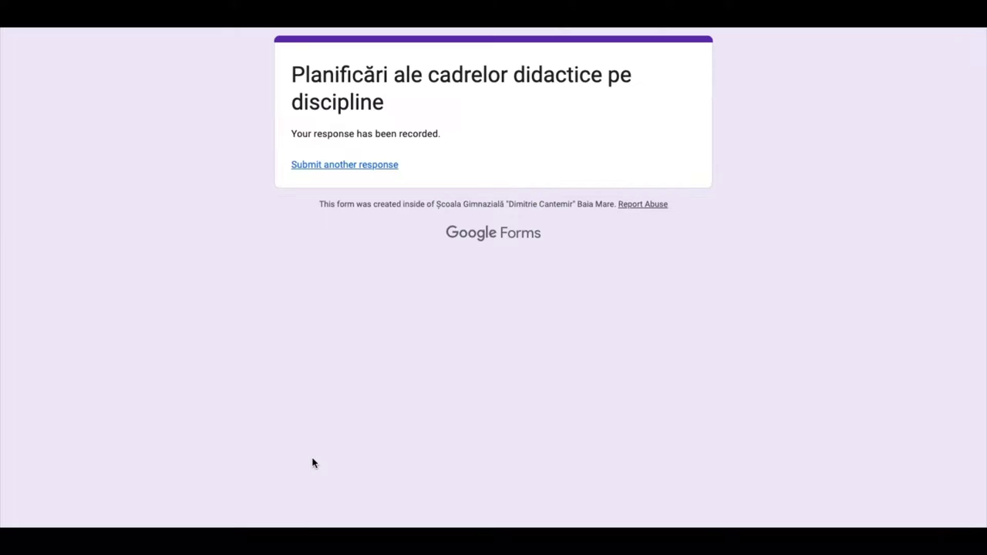
click(341, 167)
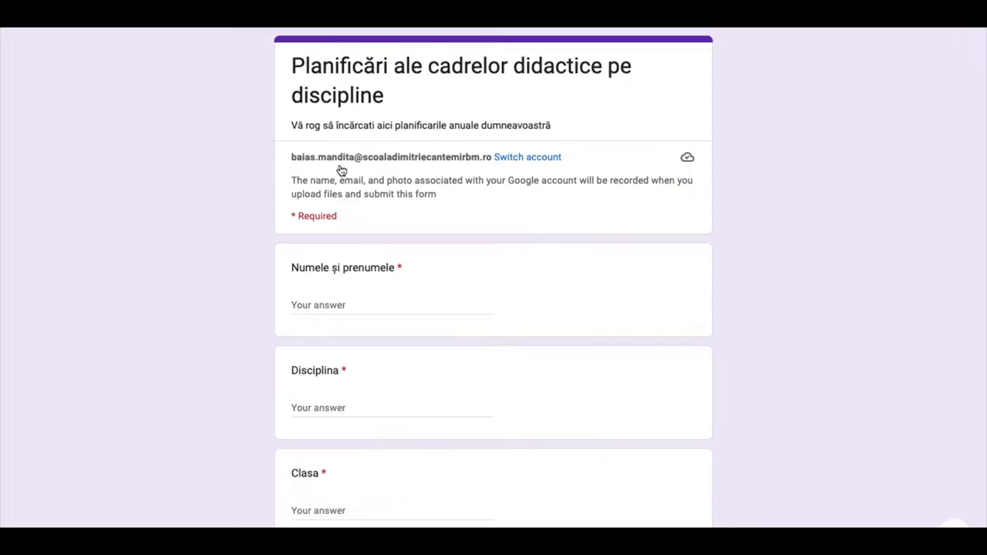
Step: Enter the teacher's full name, 'Fizică' for Disciplina and 'VIII' for Clasa
click(336, 305)
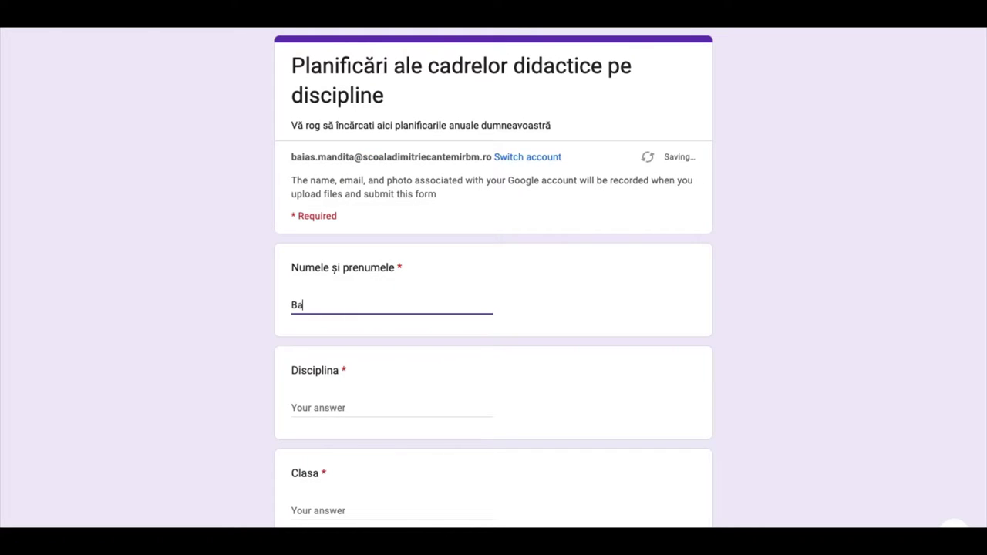
click(320, 407)
text(F)
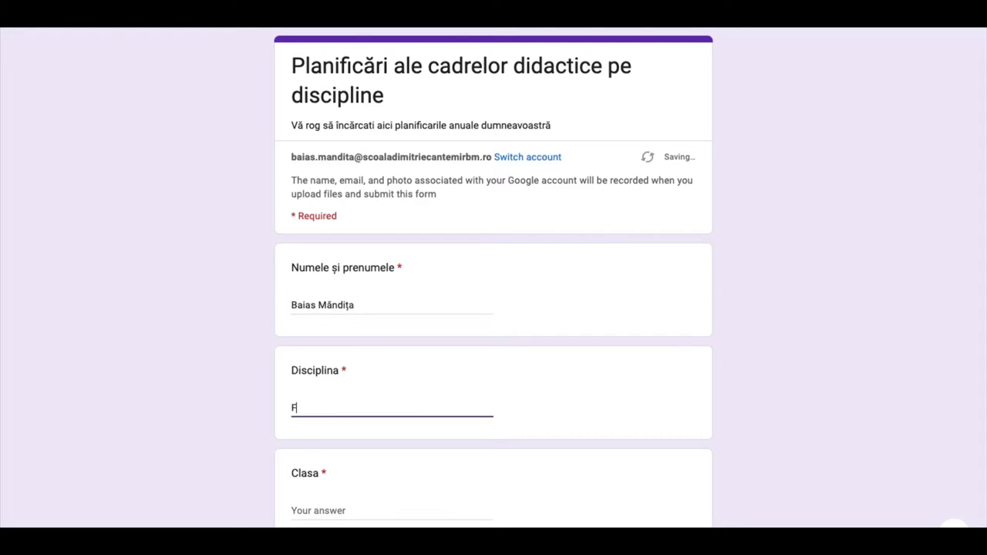
text(izică)
scroll(493, 277, down, 1)
scroll(319, 406, down, 1)
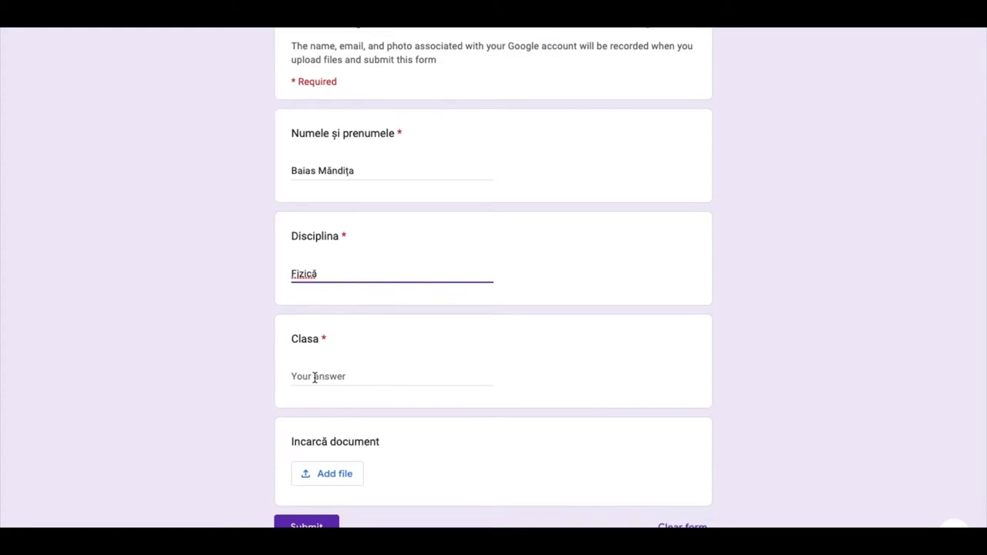
click(315, 377)
text(VII)
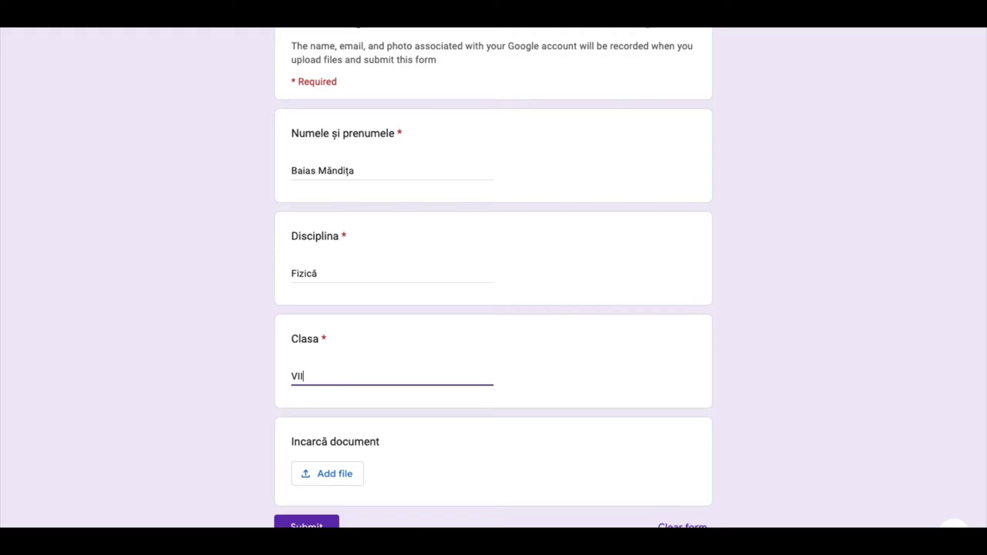
text(I)
Step: Attach PLANIFICARI FIZICA VI-VIII 2021-2022 copy 2.doc to the upload question
click(335, 472)
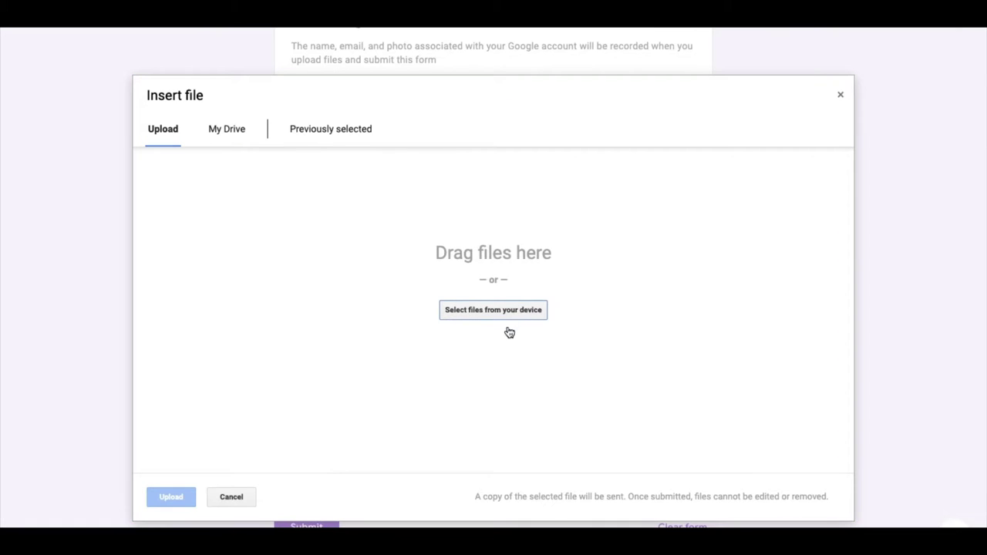
click(493, 310)
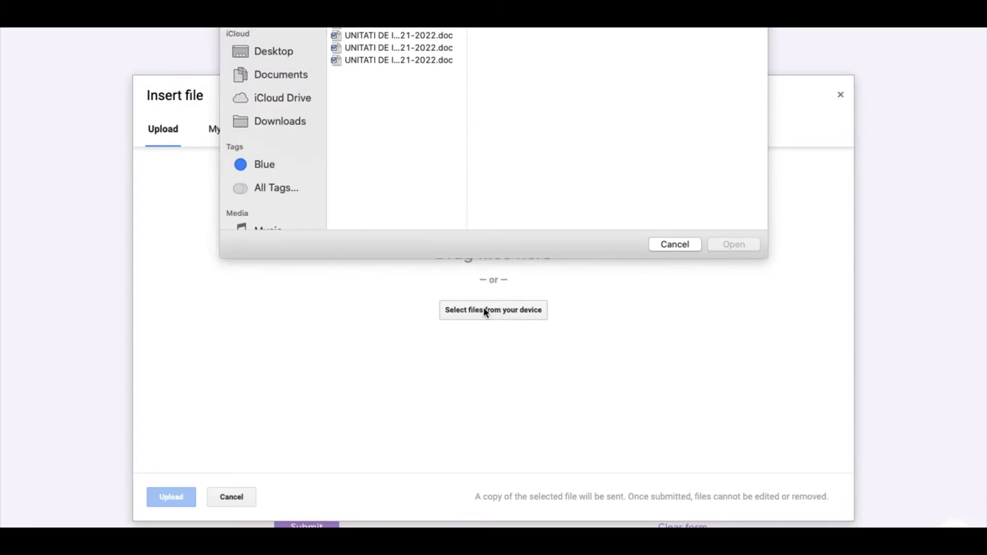
double_click(516, 148)
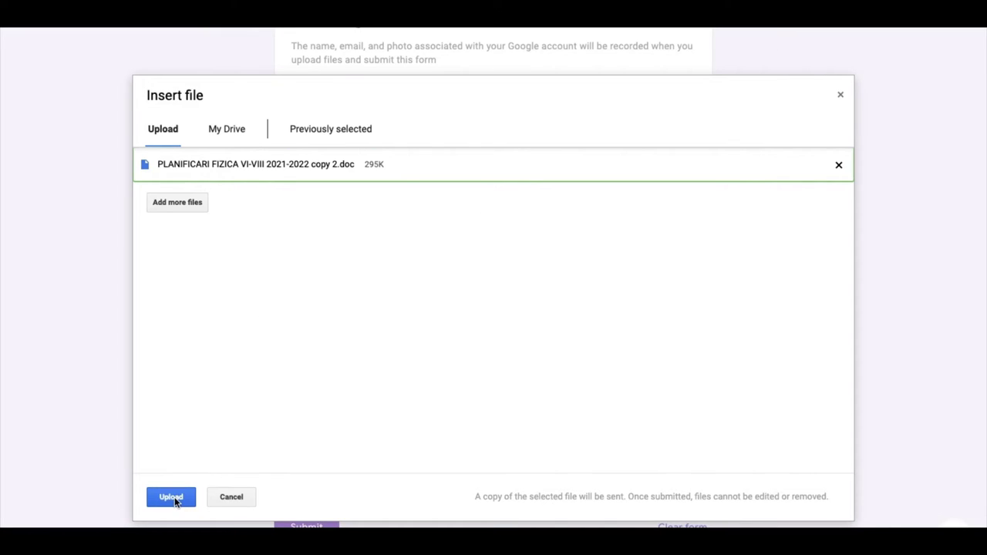
click(175, 499)
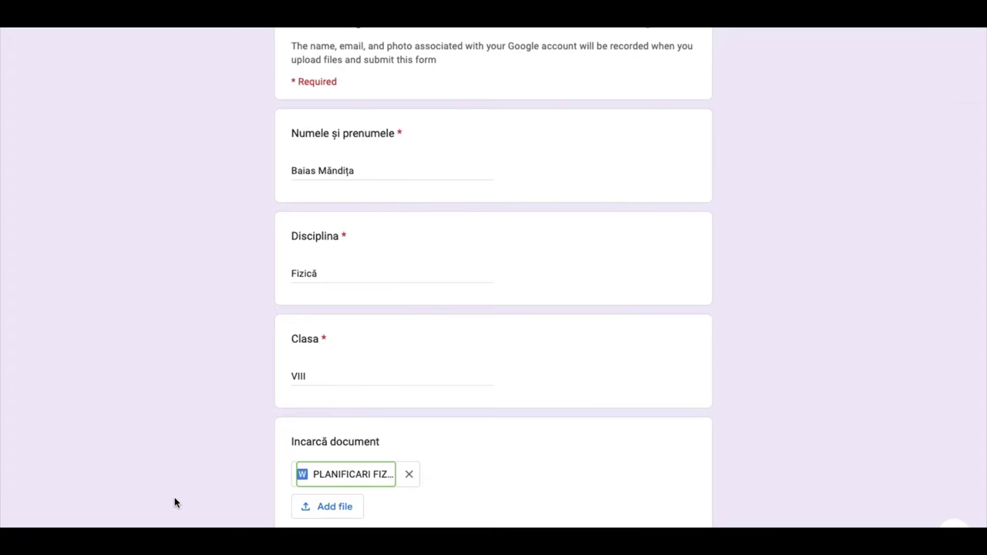
Step: Submit the third response and stop the screen recording
scroll(445, 370, down, 2)
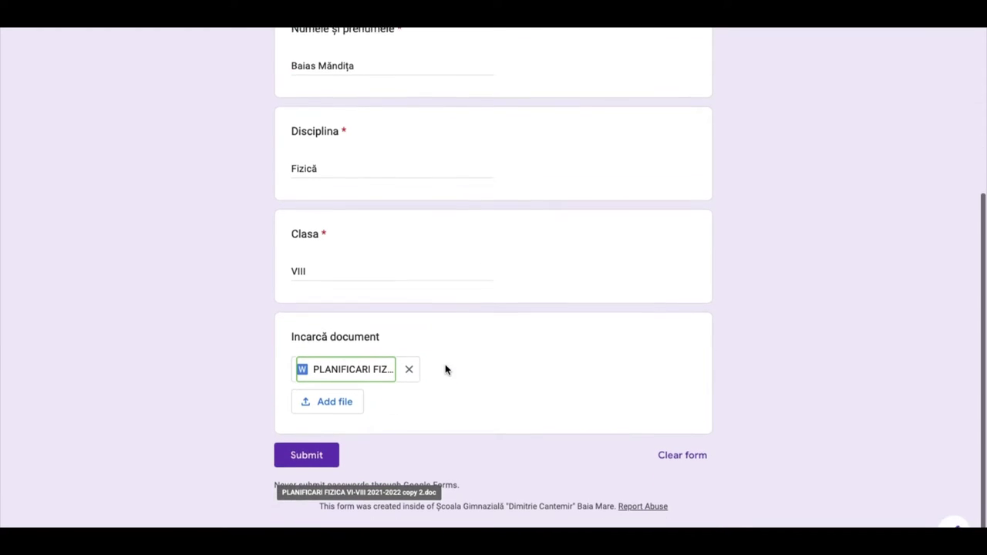
click(309, 461)
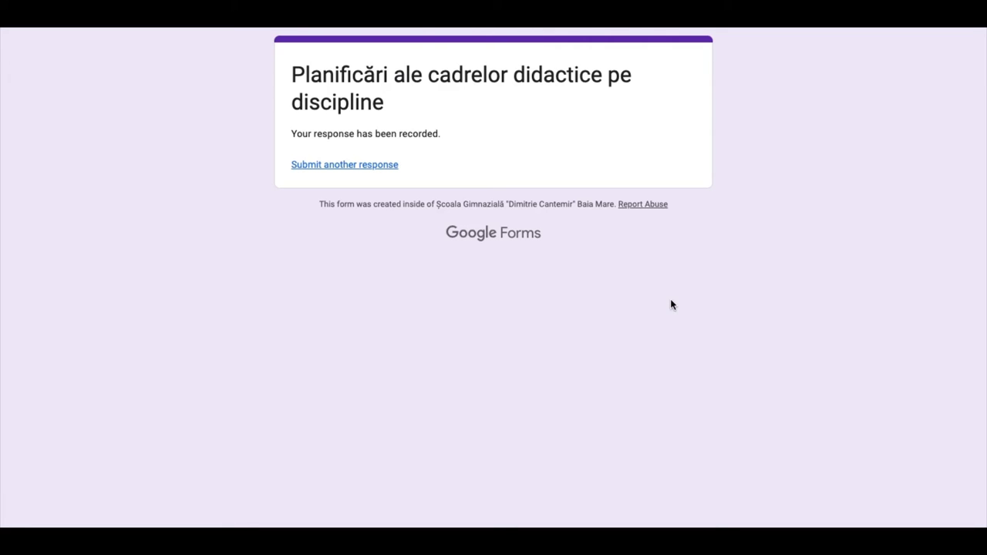
key(super+shift+5)
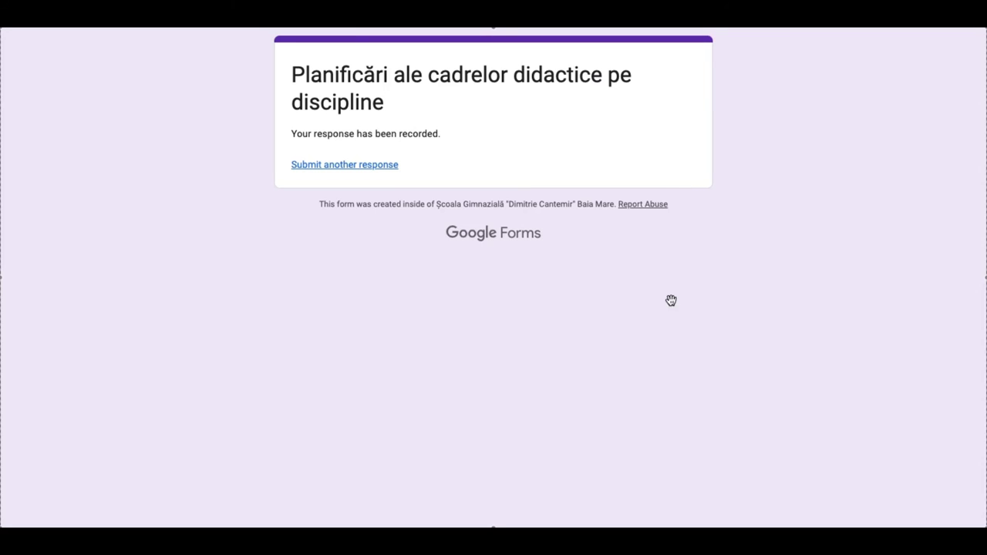